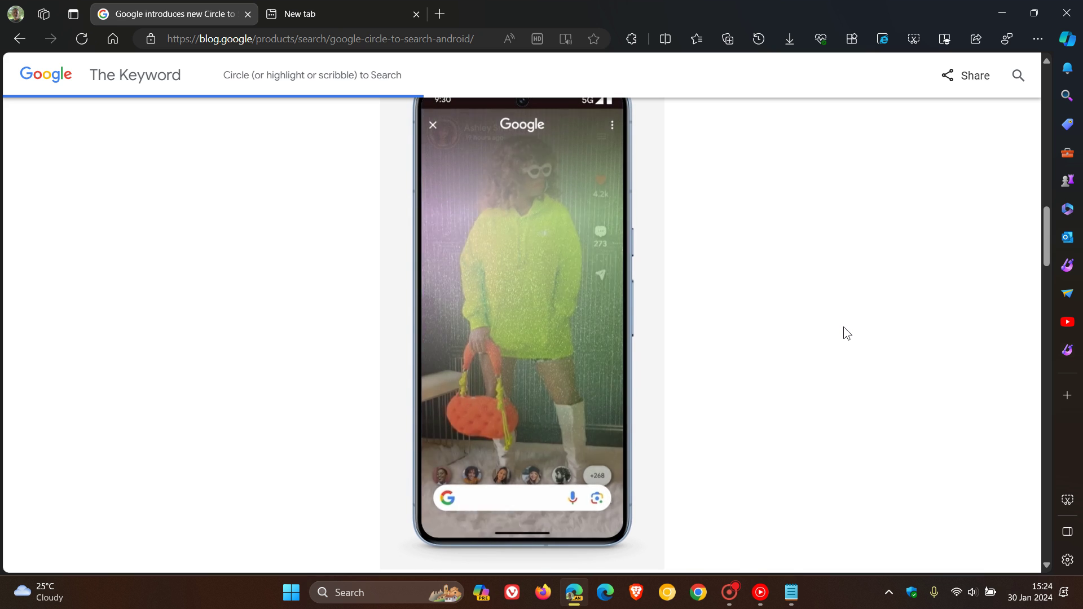
# Switch to the new tab showing the Microsoft Start page.
pyautogui.click(334, 7)
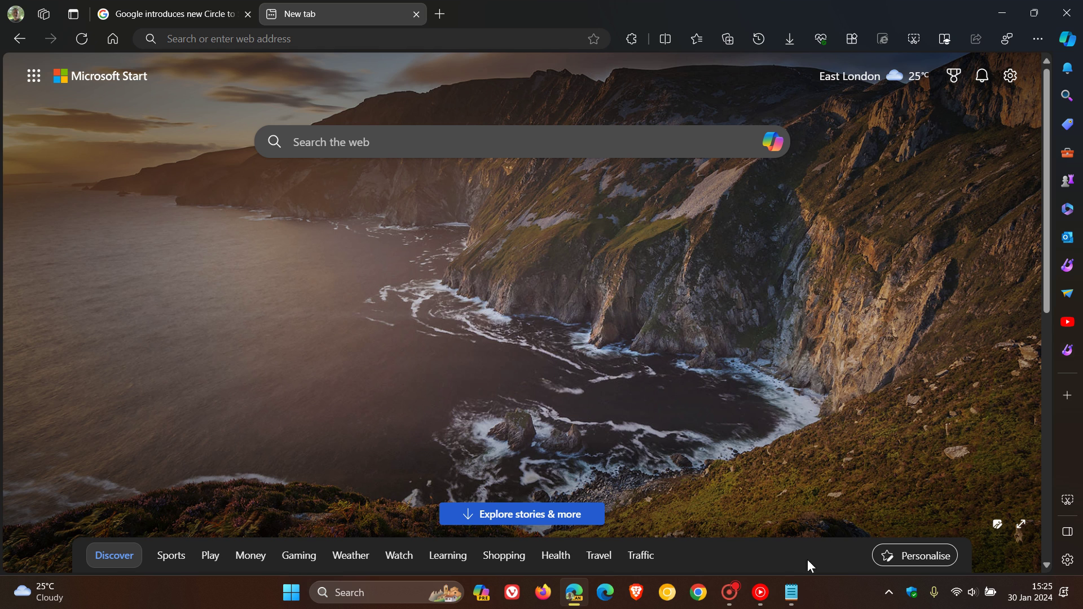
pyautogui.click(791, 592)
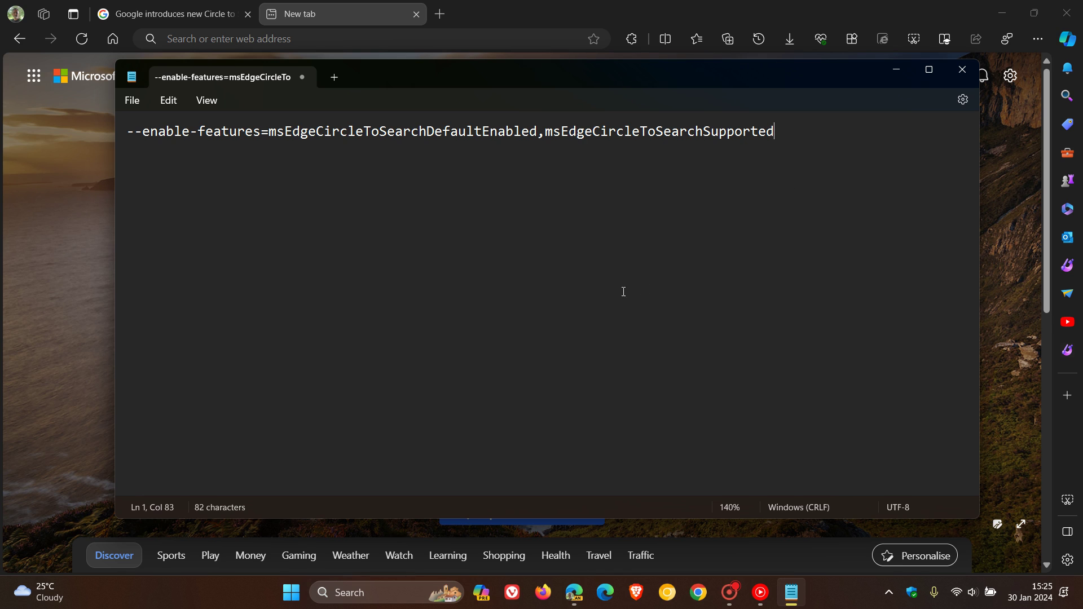
pyautogui.click(895, 71)
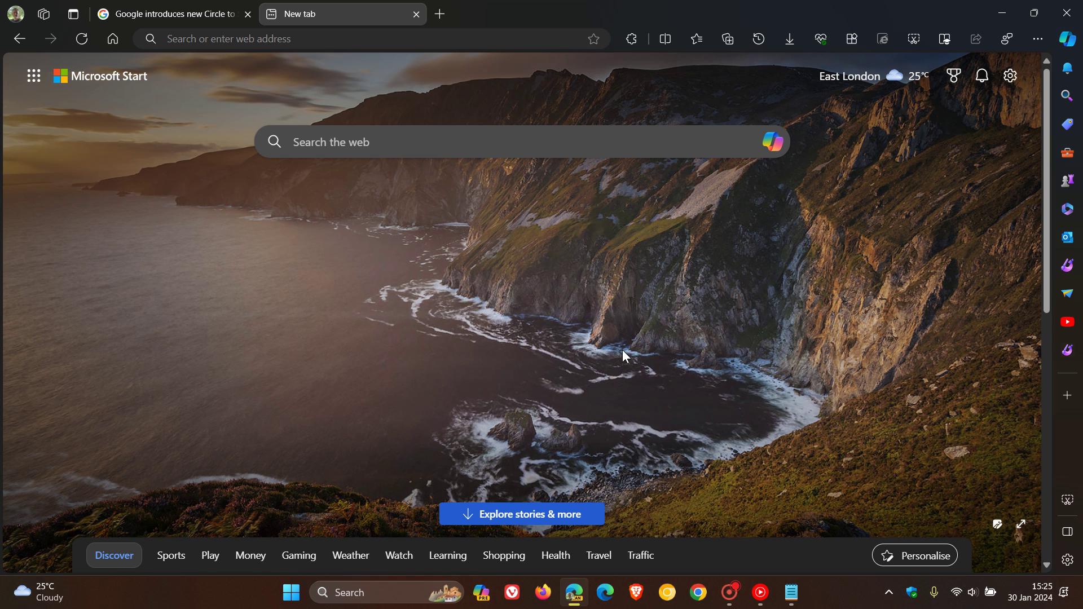
# Open Edge Settings from the profile menu and go to the Appearance page.
pyautogui.click(12, 18)
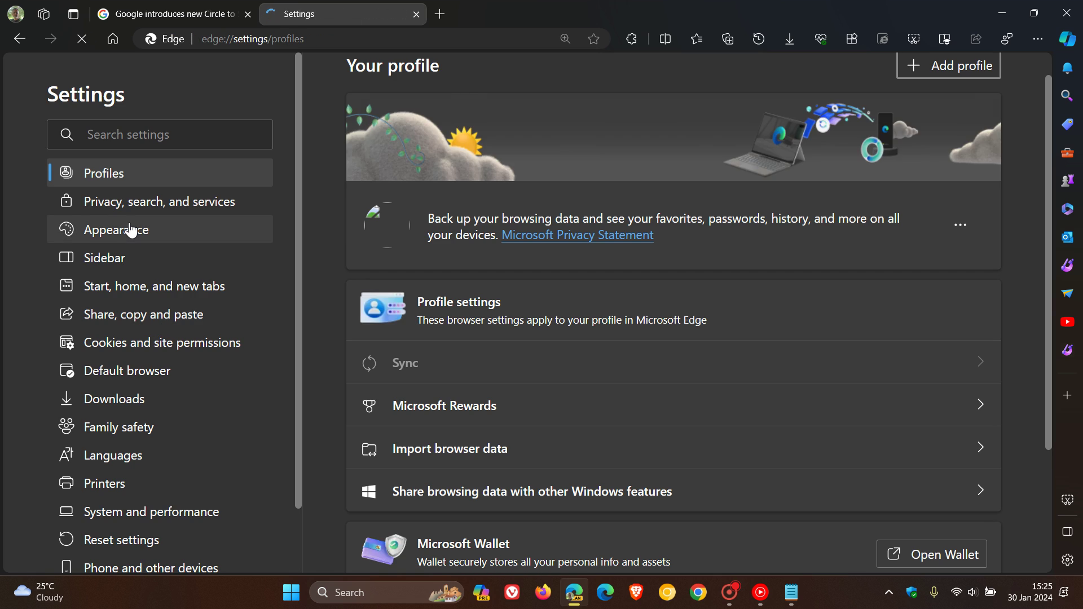
pyautogui.click(116, 229)
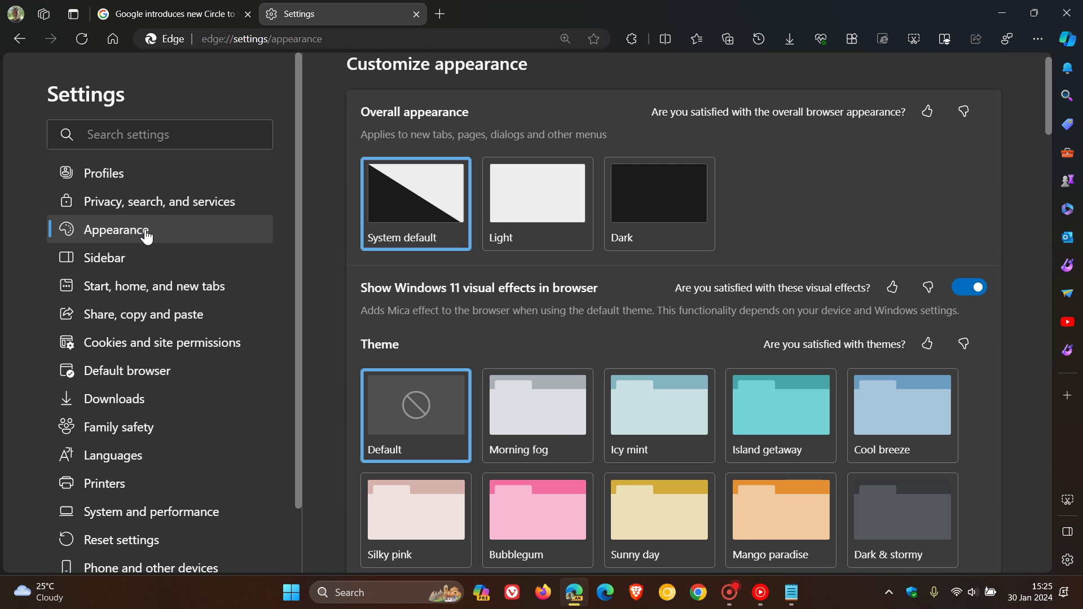
pyautogui.scroll(-3, 321, 274)
pyautogui.scroll(-3, 321, 275)
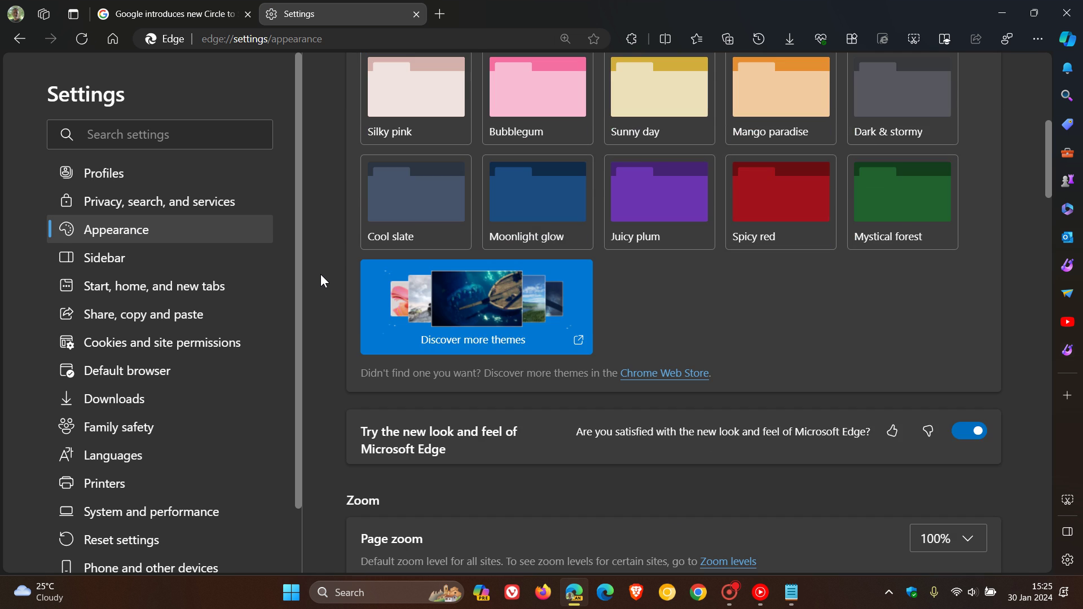
pyautogui.scroll(-3, 320, 274)
pyautogui.scroll(-3, 321, 274)
pyautogui.scroll(-2, 321, 274)
pyautogui.scroll(-2, 320, 274)
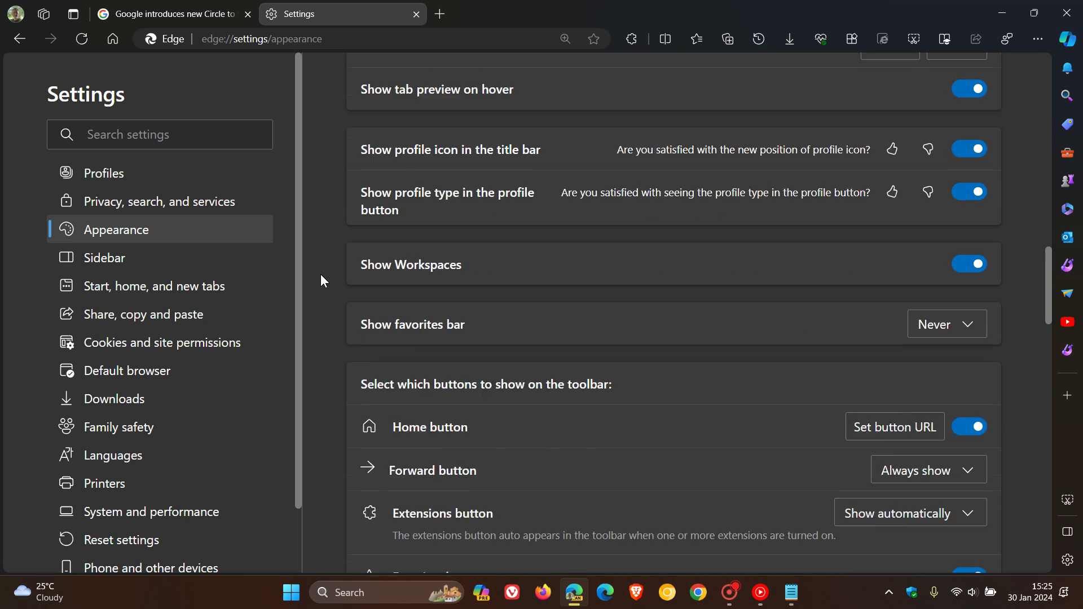
pyautogui.scroll(-2, 320, 274)
pyautogui.scroll(-2, 321, 274)
pyautogui.scroll(-2, 321, 275)
pyautogui.scroll(-3, 320, 274)
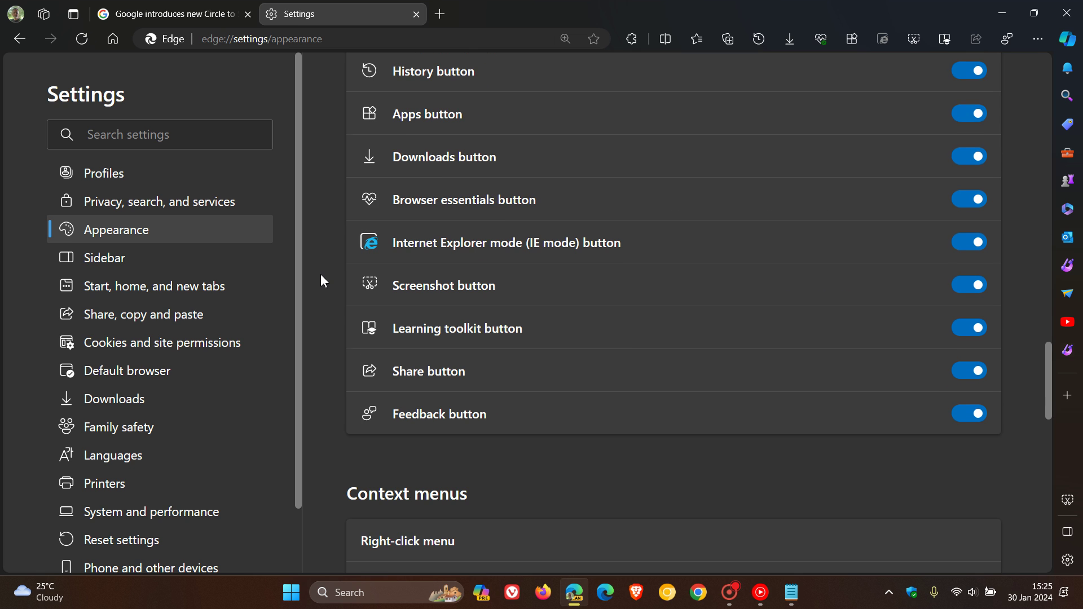
pyautogui.scroll(-2, 321, 275)
pyautogui.scroll(-2, 320, 275)
pyautogui.scroll(-2, 321, 275)
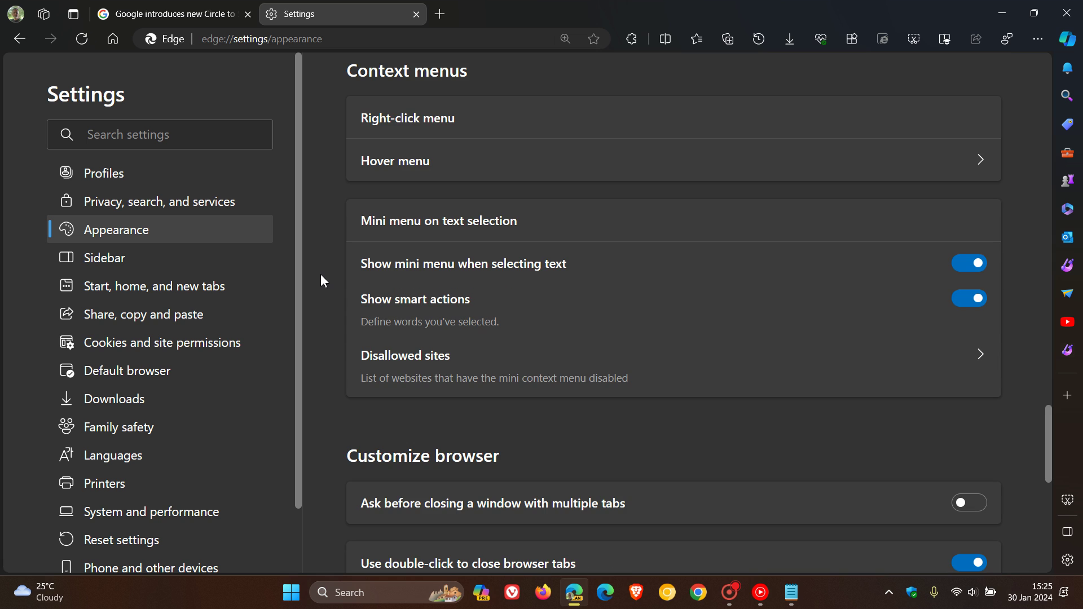
pyautogui.scroll(-2, 323, 275)
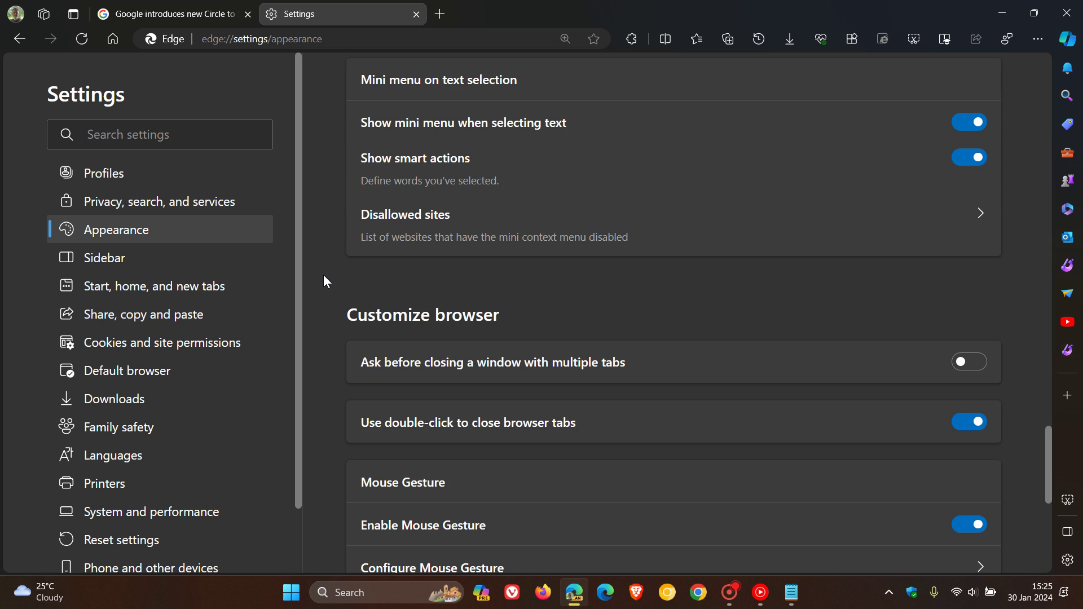
pyautogui.scroll(-1, 324, 275)
pyautogui.scroll(-1, 323, 275)
pyautogui.scroll(-1, 323, 276)
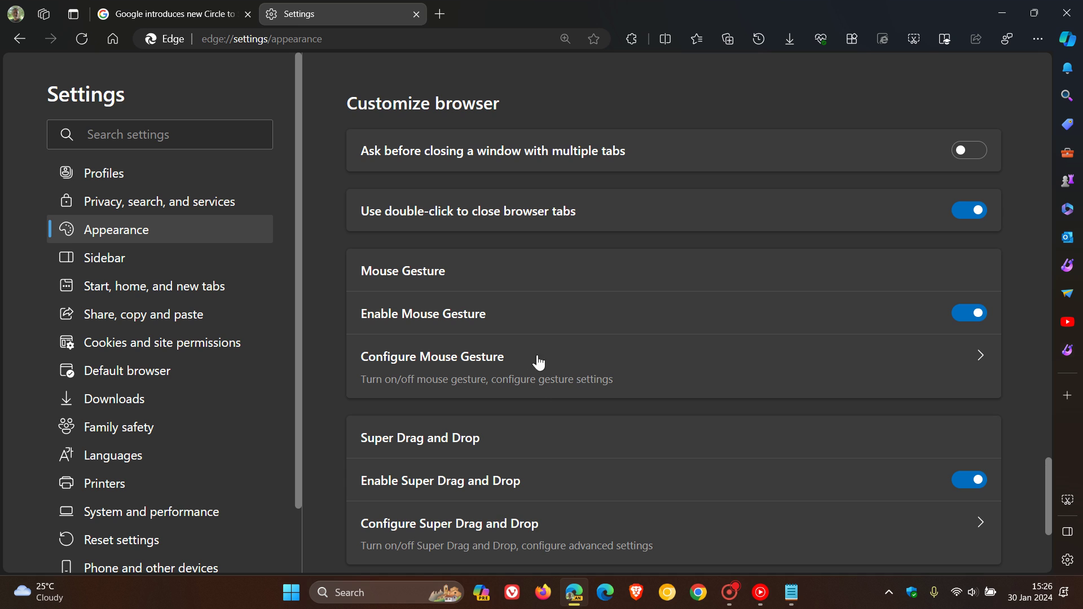
# Open the Configure Mouse Gesture page, then briefly open and close the Copilot pane.
pyautogui.click(558, 366)
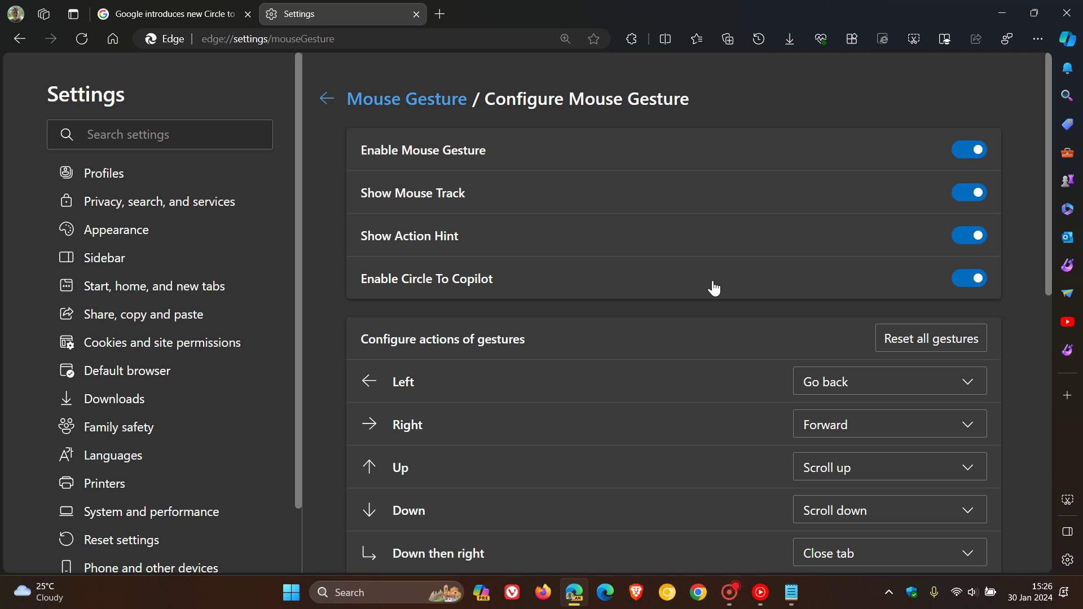
pyautogui.click(1067, 39)
pyautogui.click(1034, 67)
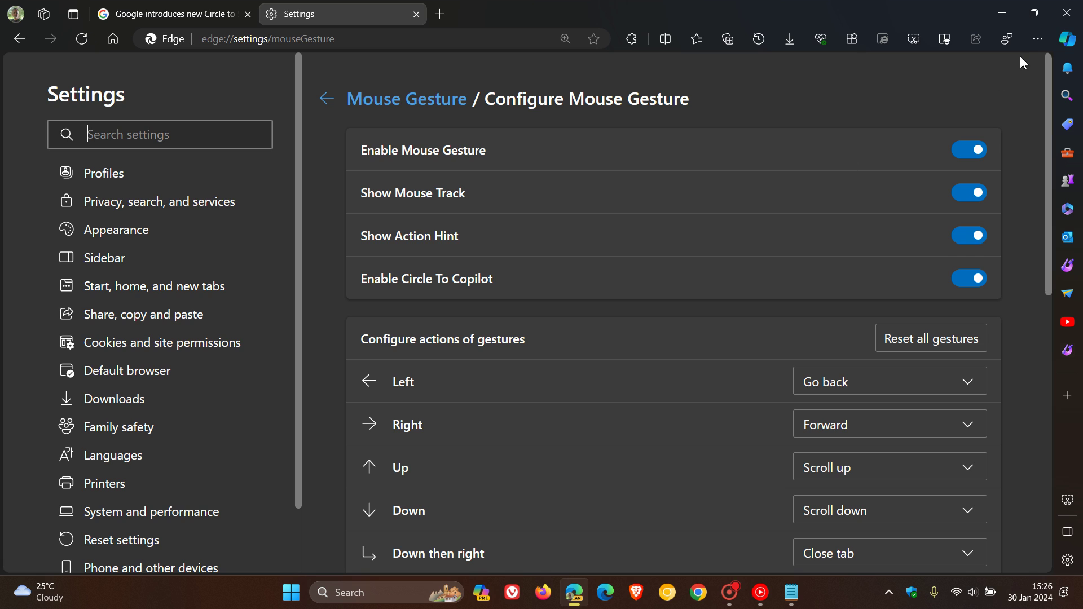
pyautogui.click(1066, 39)
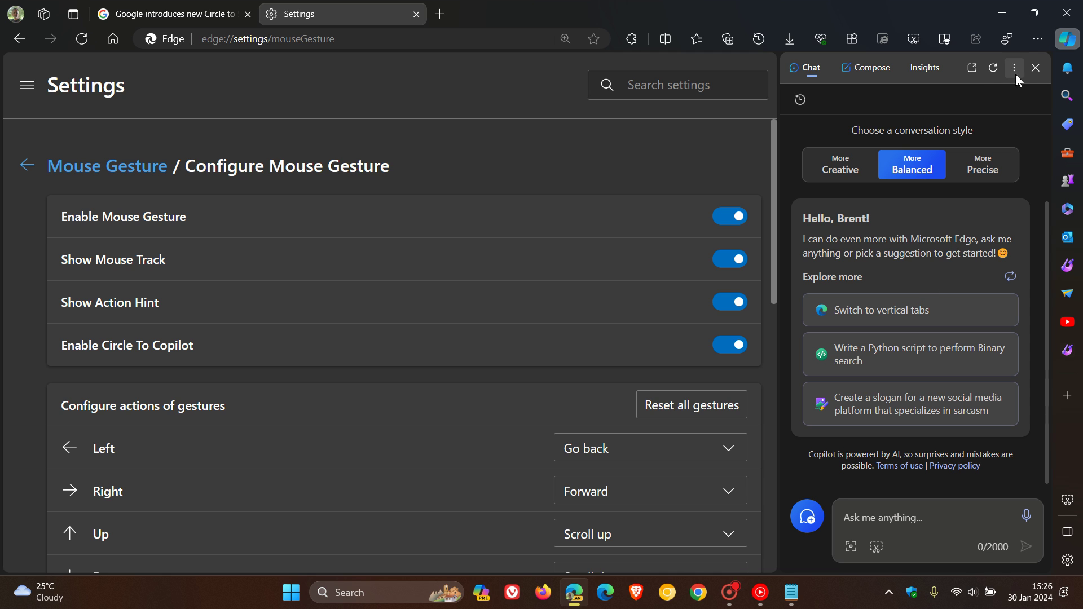
pyautogui.click(1035, 69)
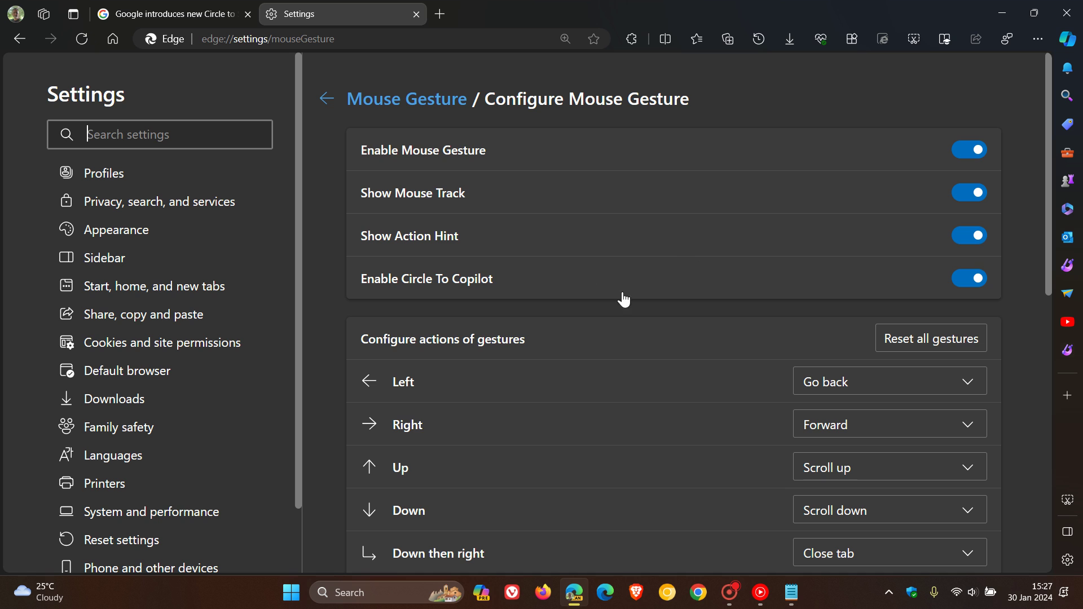
# Switch back to the Google blog tab with the Circle to Search article.
pyautogui.click(180, 17)
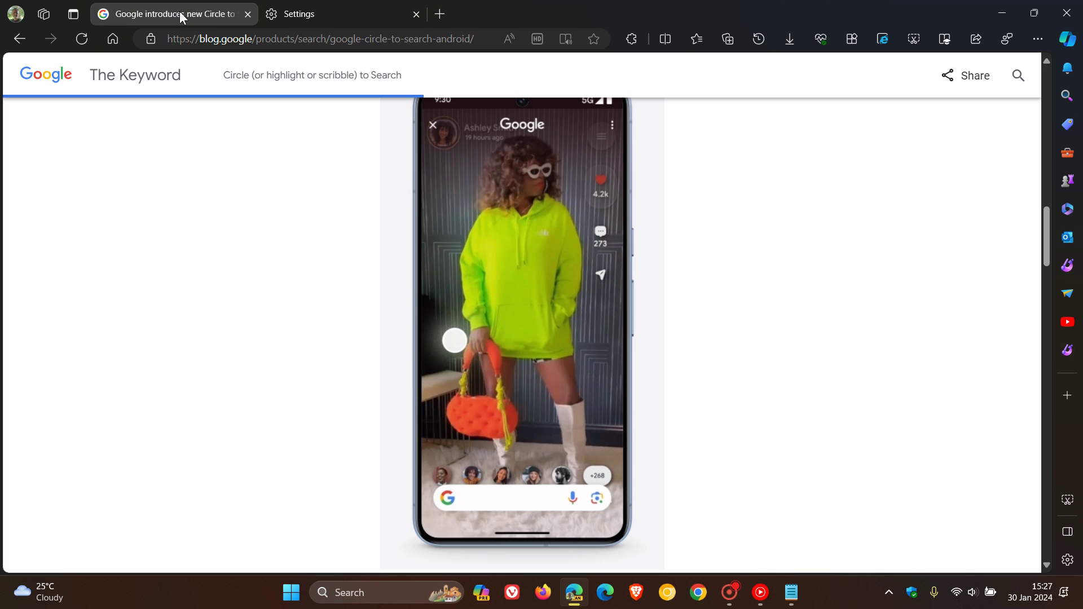